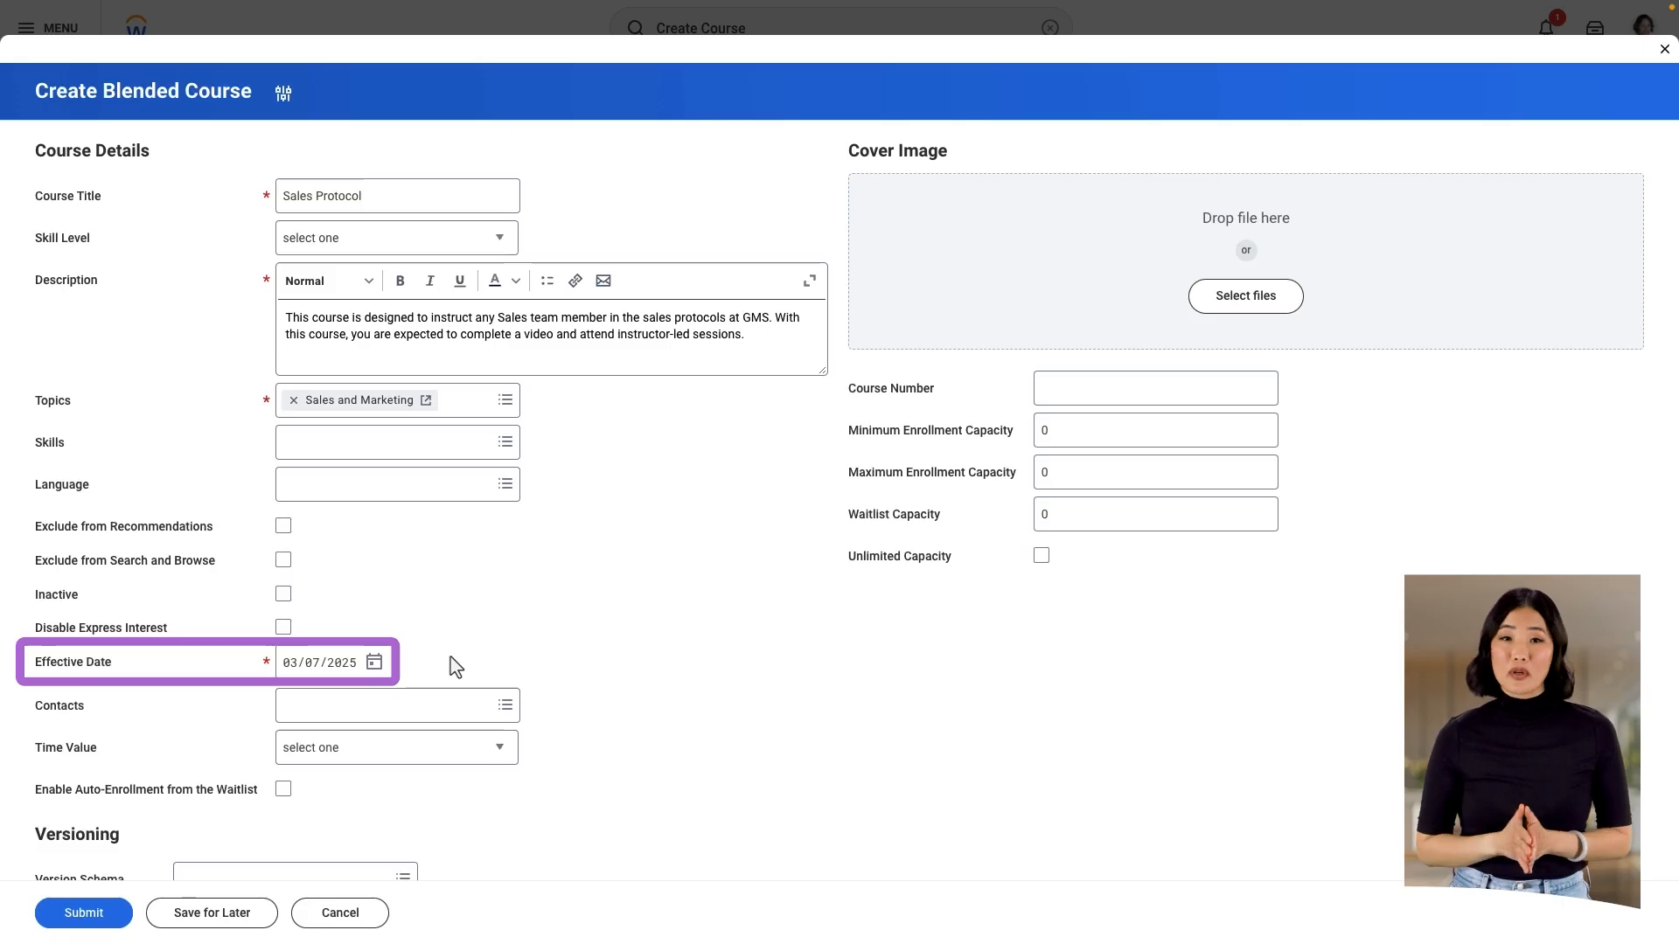
Step: Add the contact person to the course's contacts and enable auto-enrollment from the waitlist
click(464, 712)
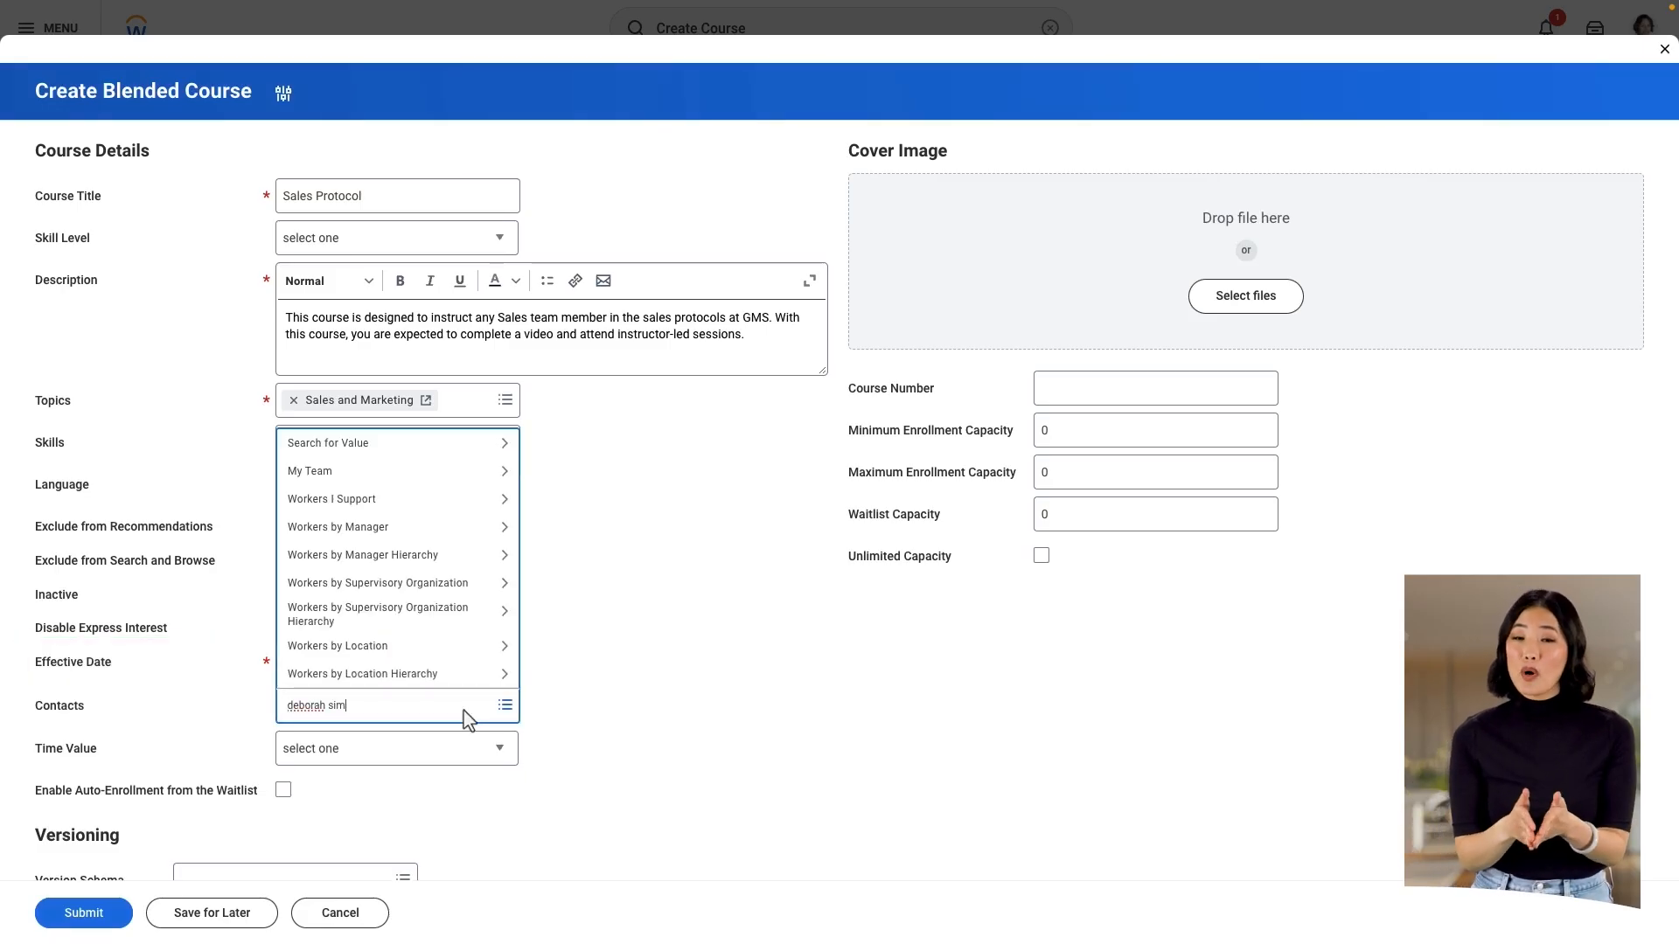
key(Return)
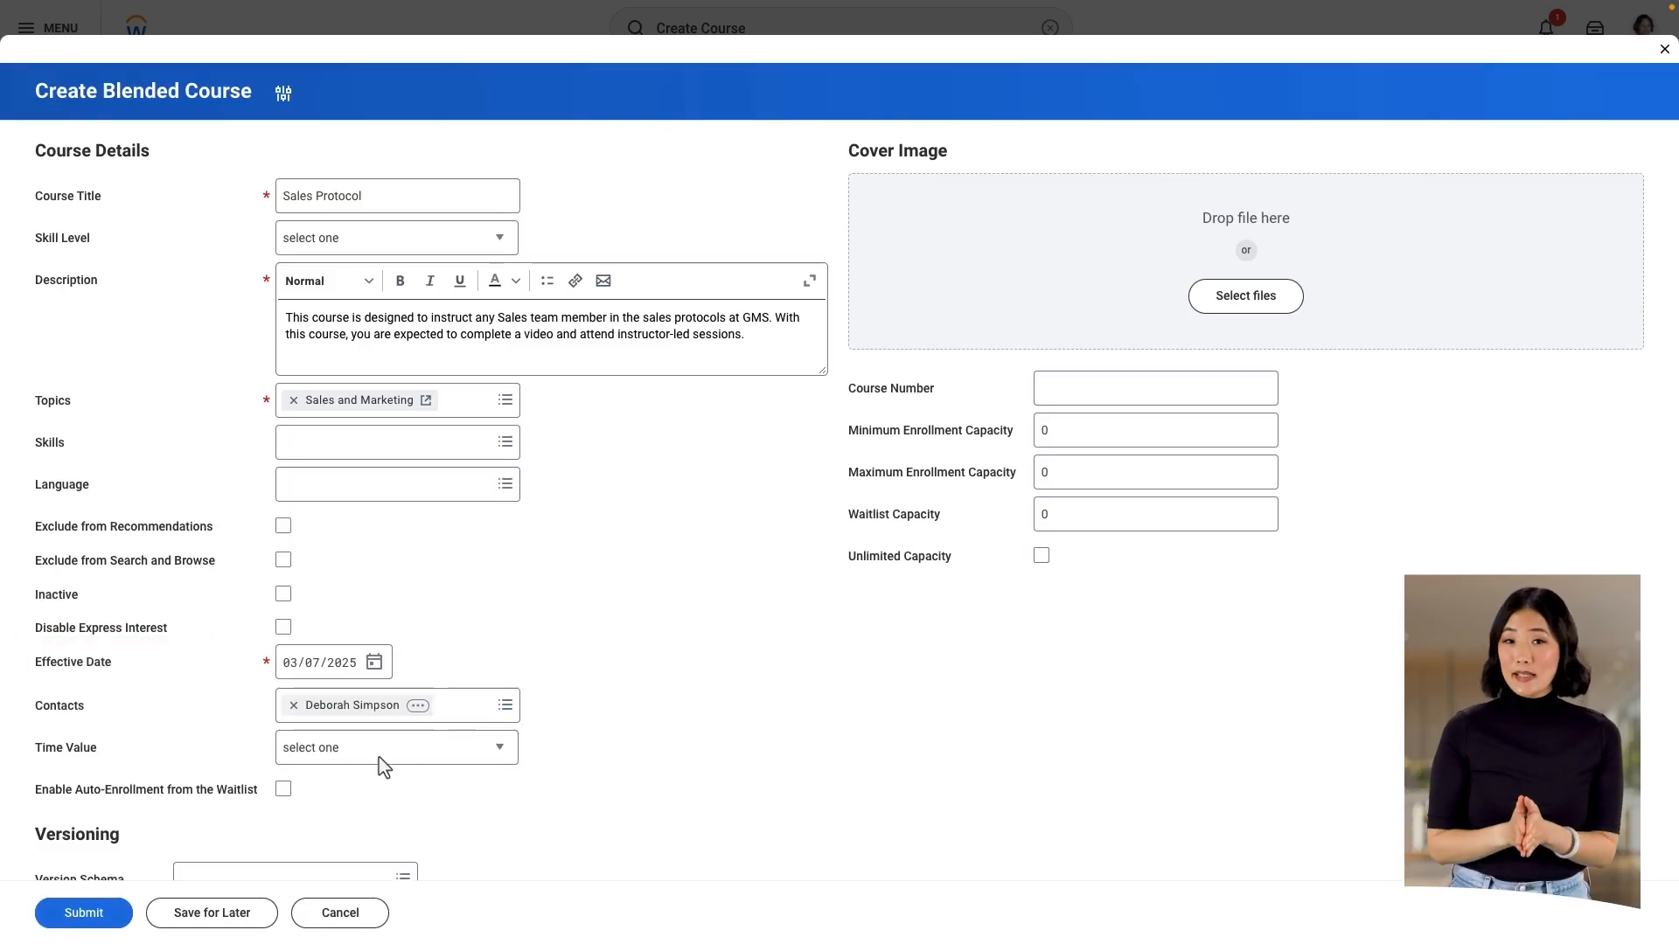
click(284, 790)
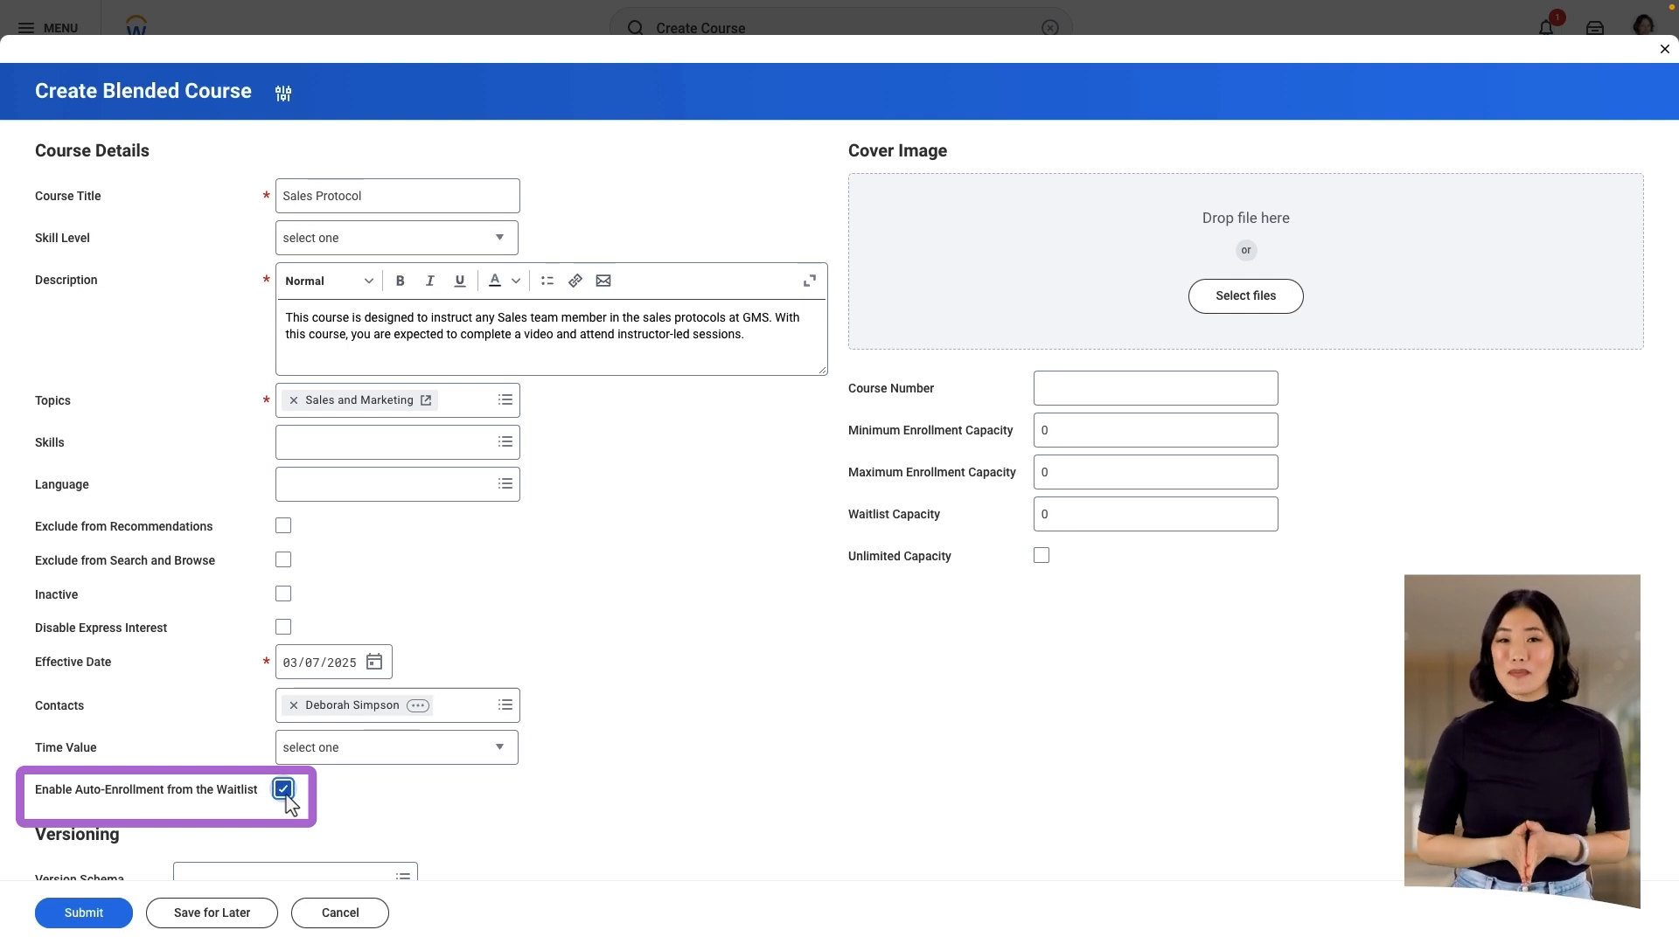
Step: Upload GMS_1.png from the Desktop folder as the course's cover image
click(1266, 306)
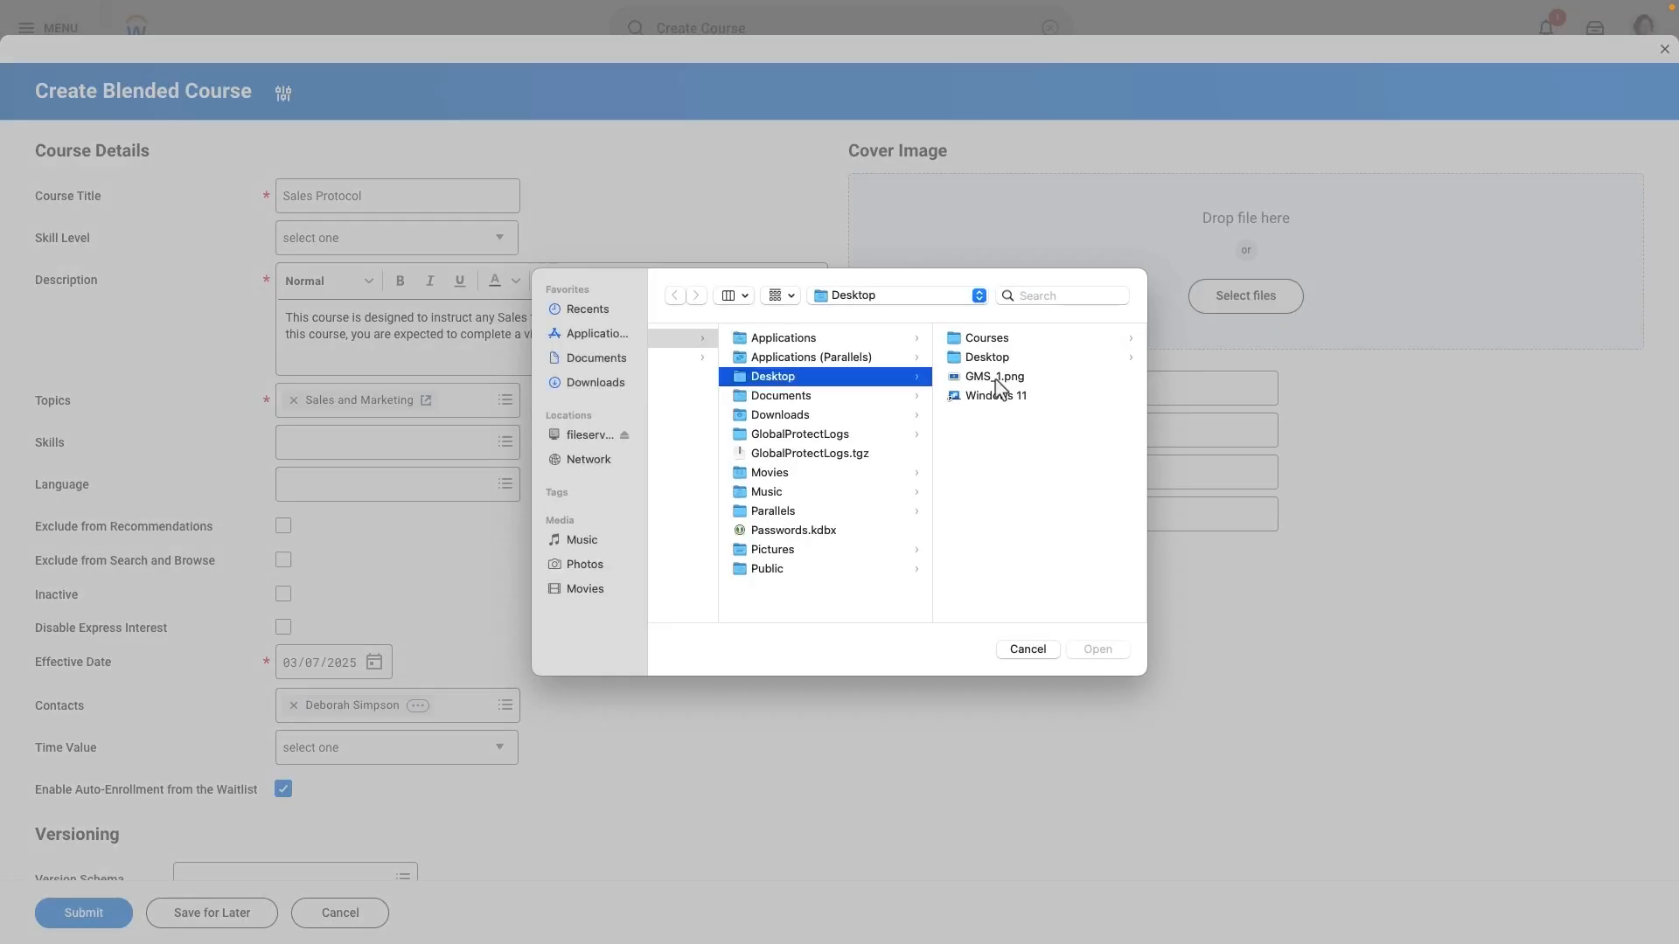
double_click(995, 378)
click(238, 906)
Step: Set the minimum enrollment capacity to 5, the maximum enrollment capacity to 15 and the waitlist capacity to 5
click(1146, 339)
key(BackSpace)
text(5)
key(Tab)
text(15)
key(Tab)
text(5)
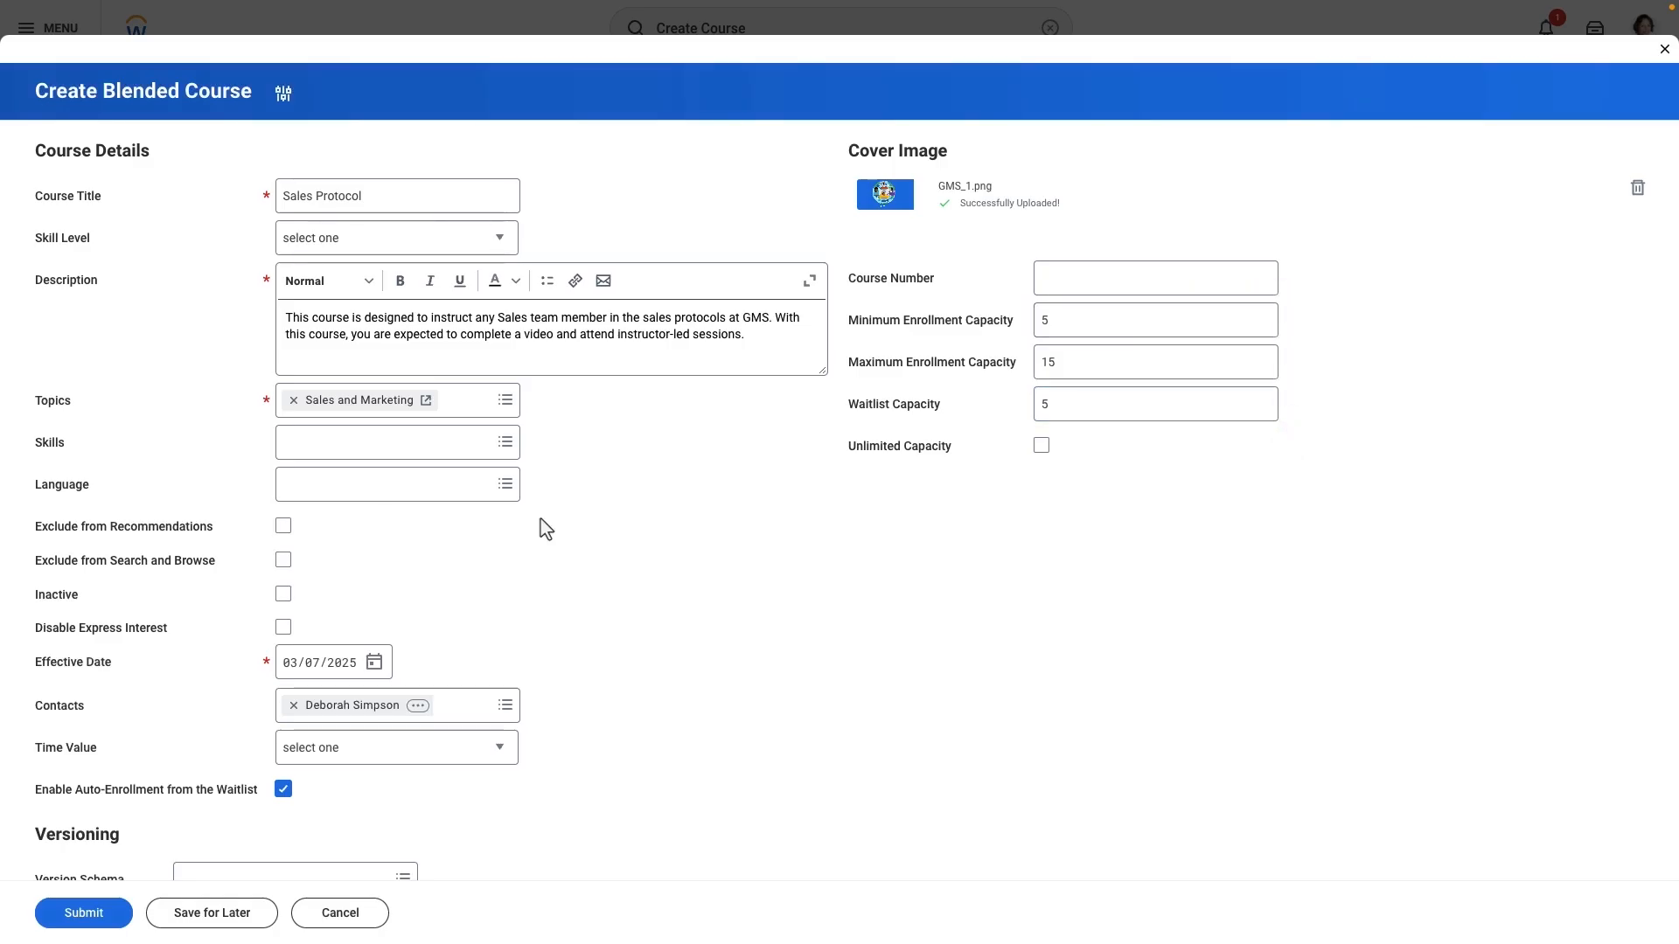
Step: Add the two trainers by full name as allowed instructors in the lesson details
scroll(546, 529, down, 20)
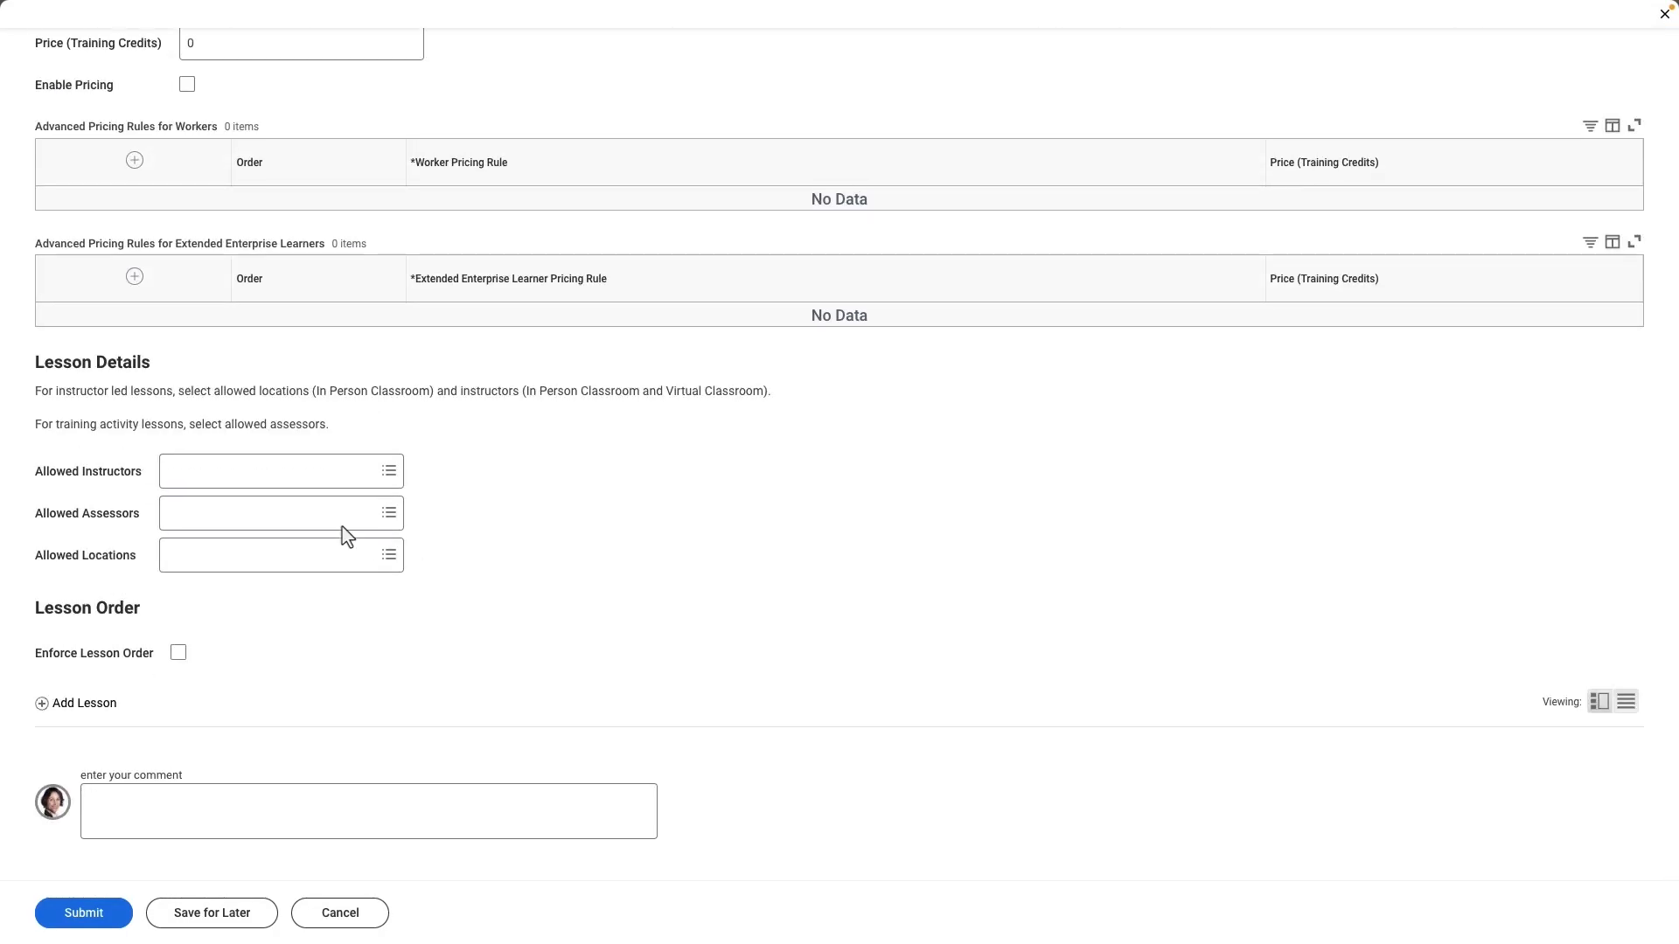
click(269, 477)
key(Return)
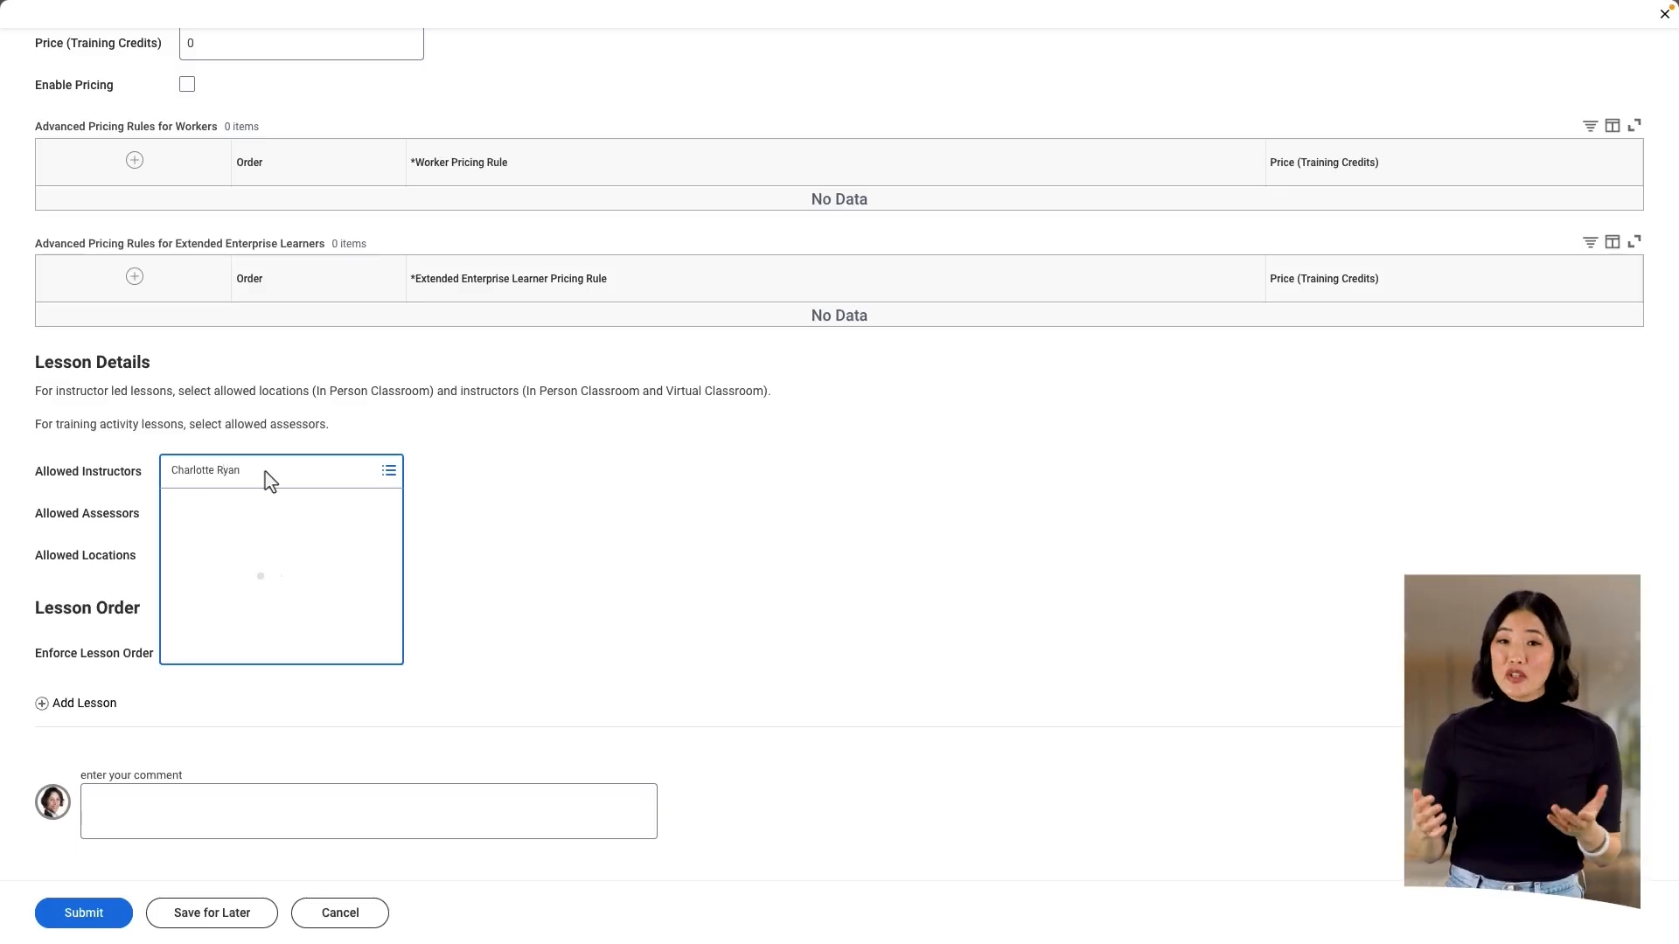
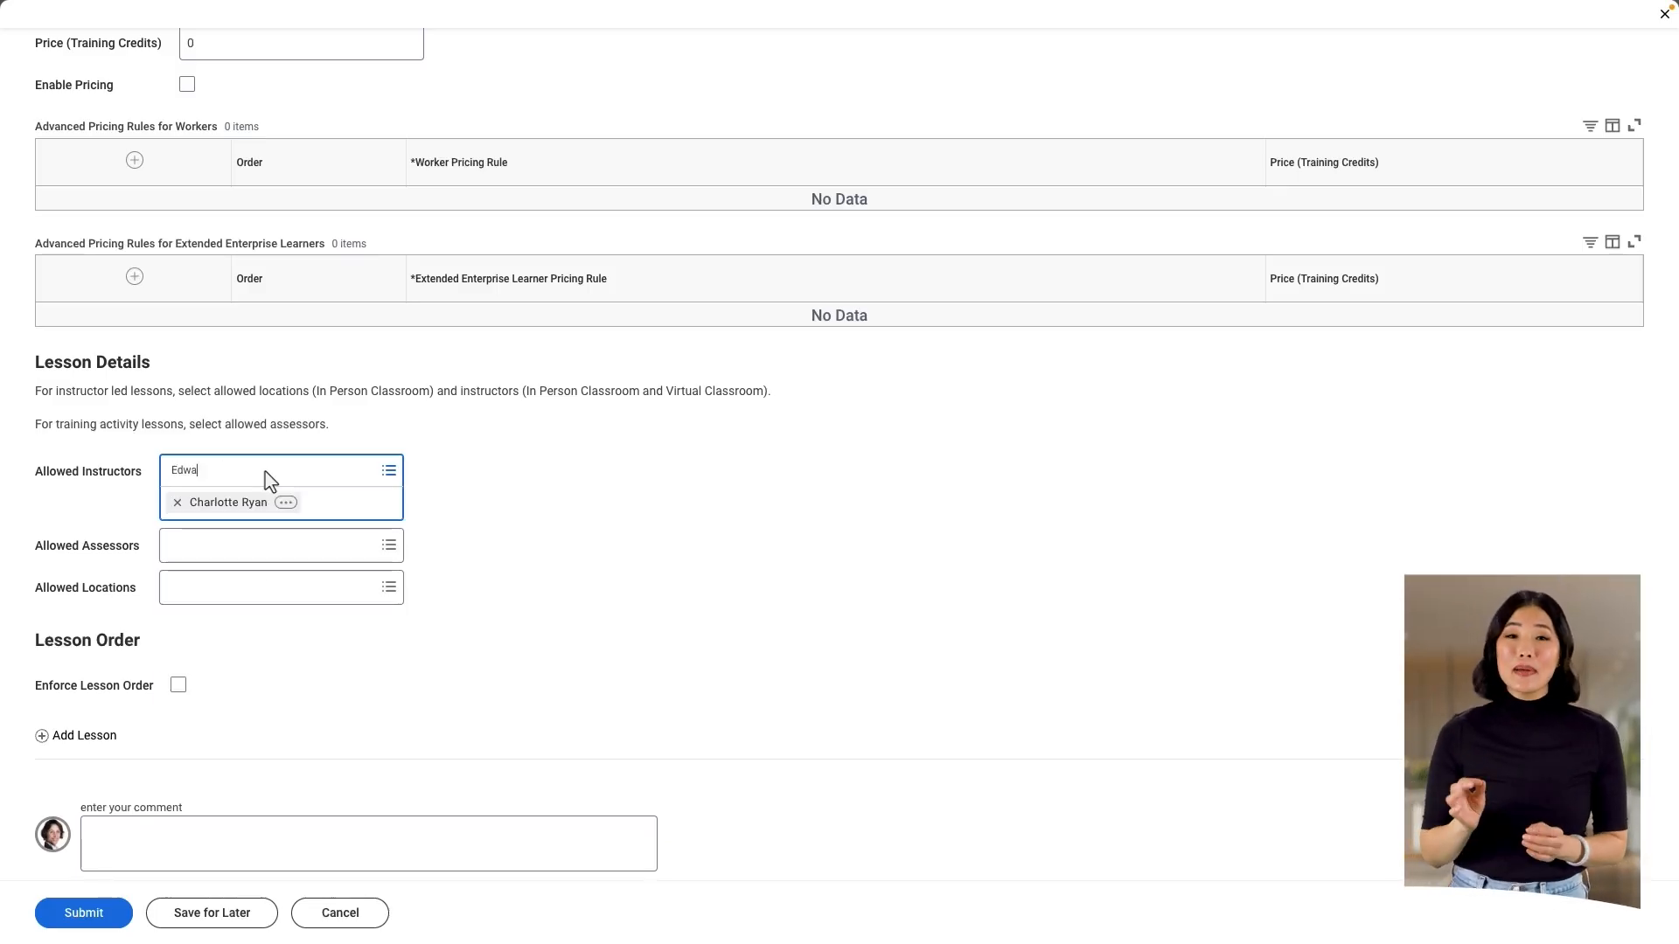
key(Return)
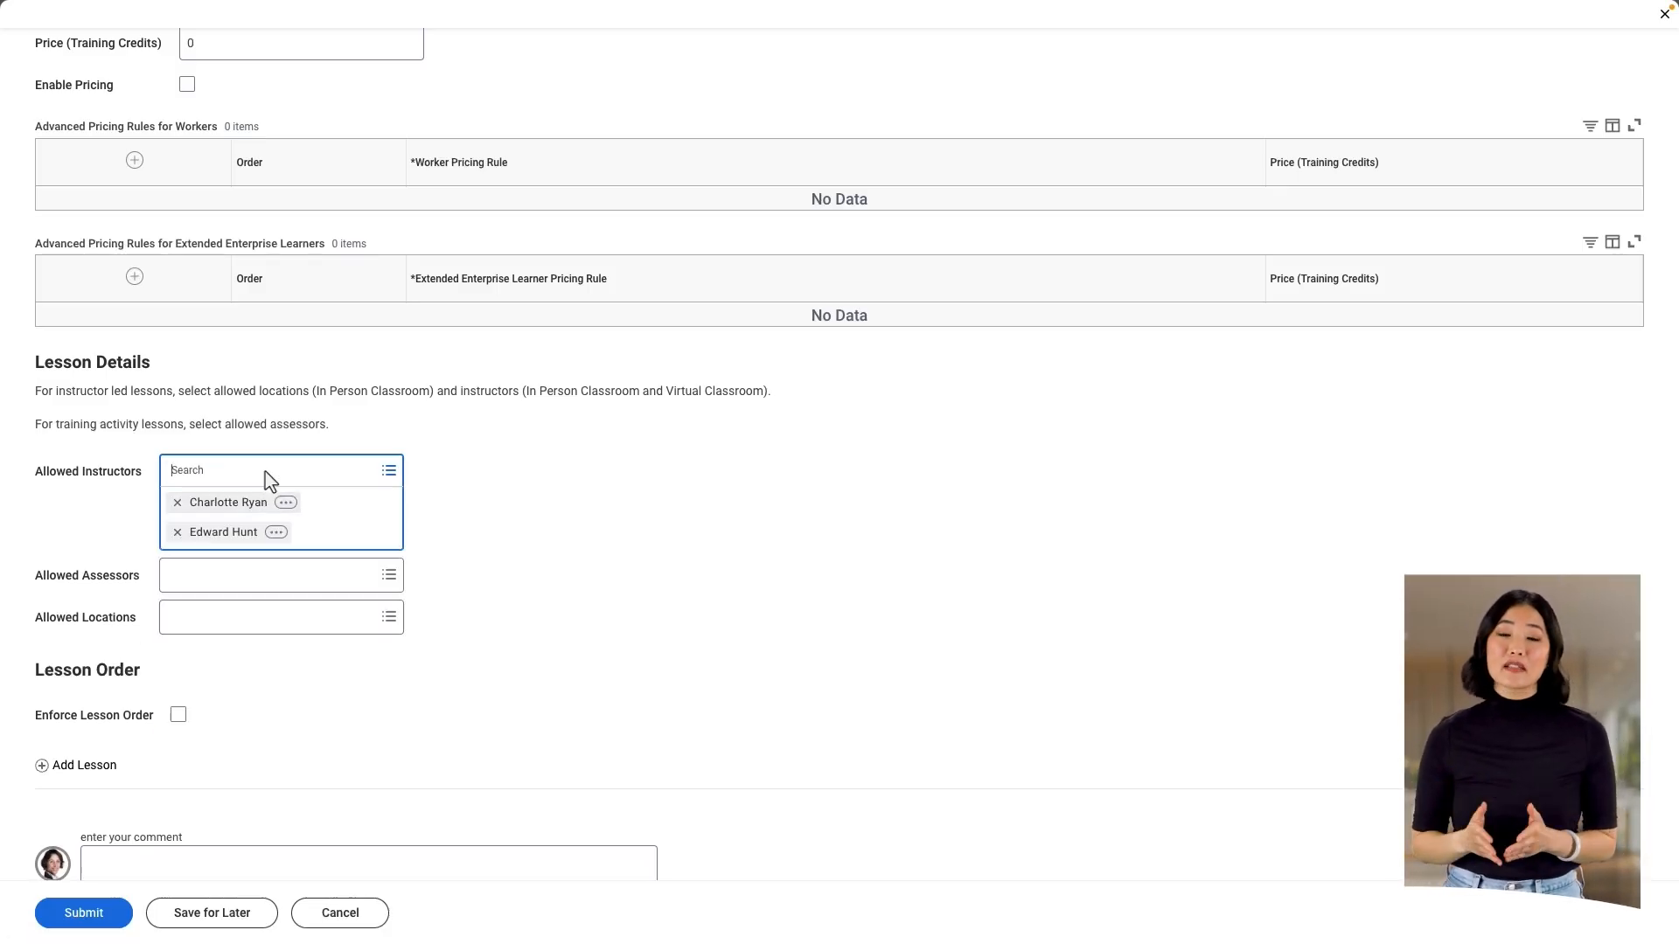
click(583, 534)
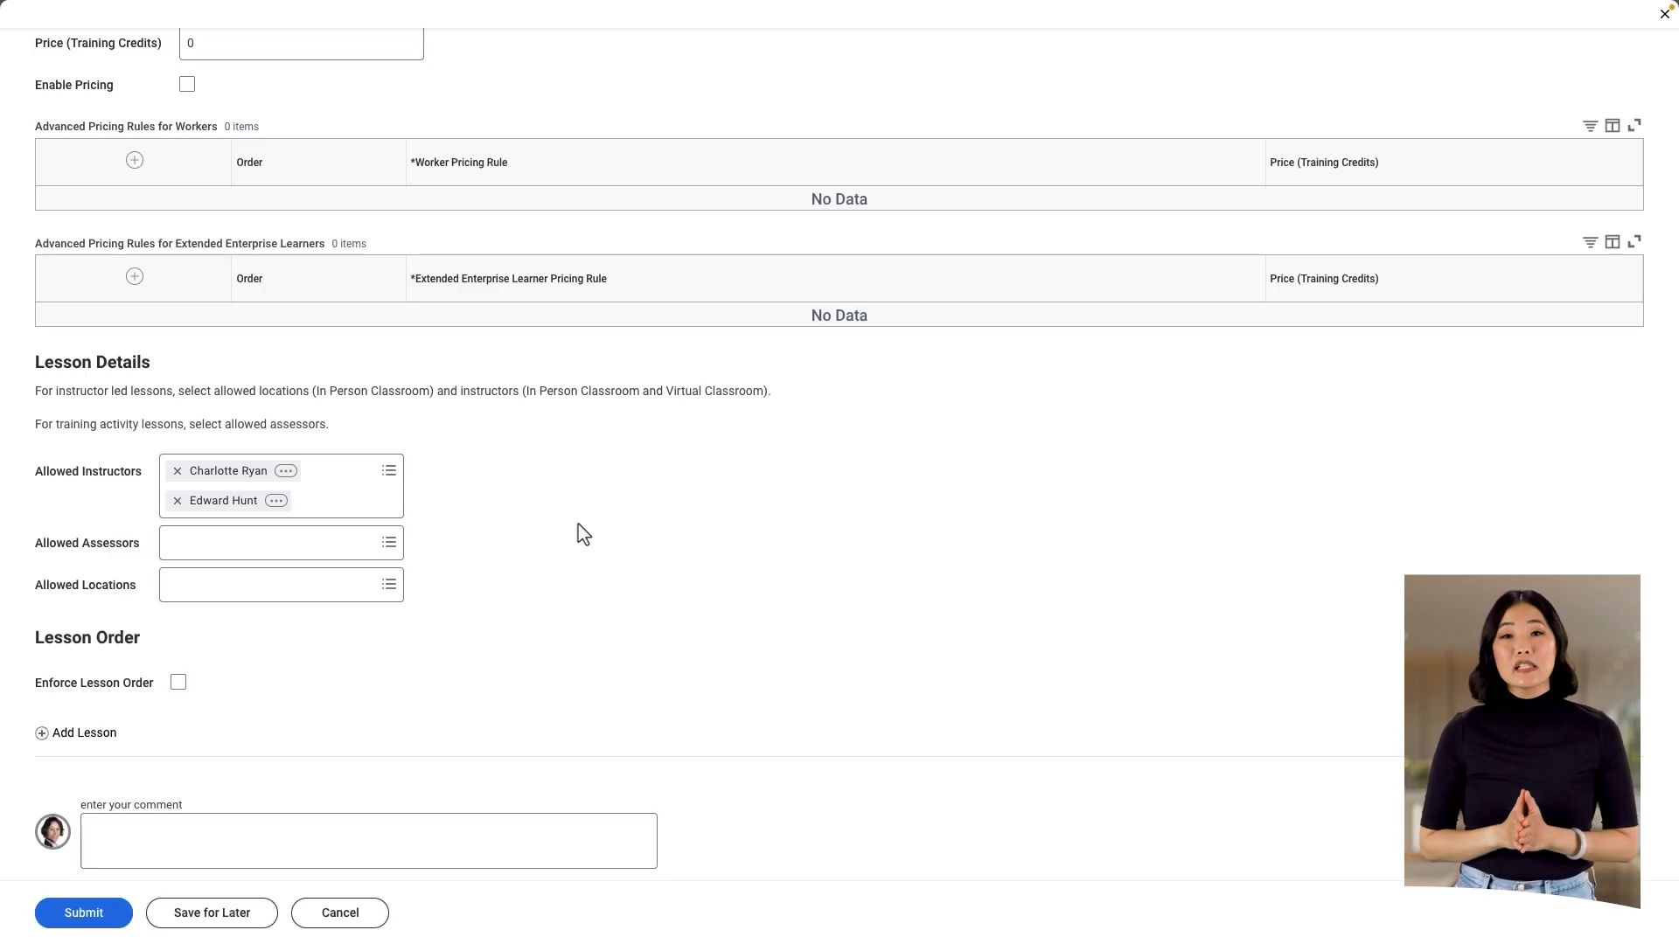
Step: Add a Media lesson to the course and title it "Welcome to Sales"
click(87, 734)
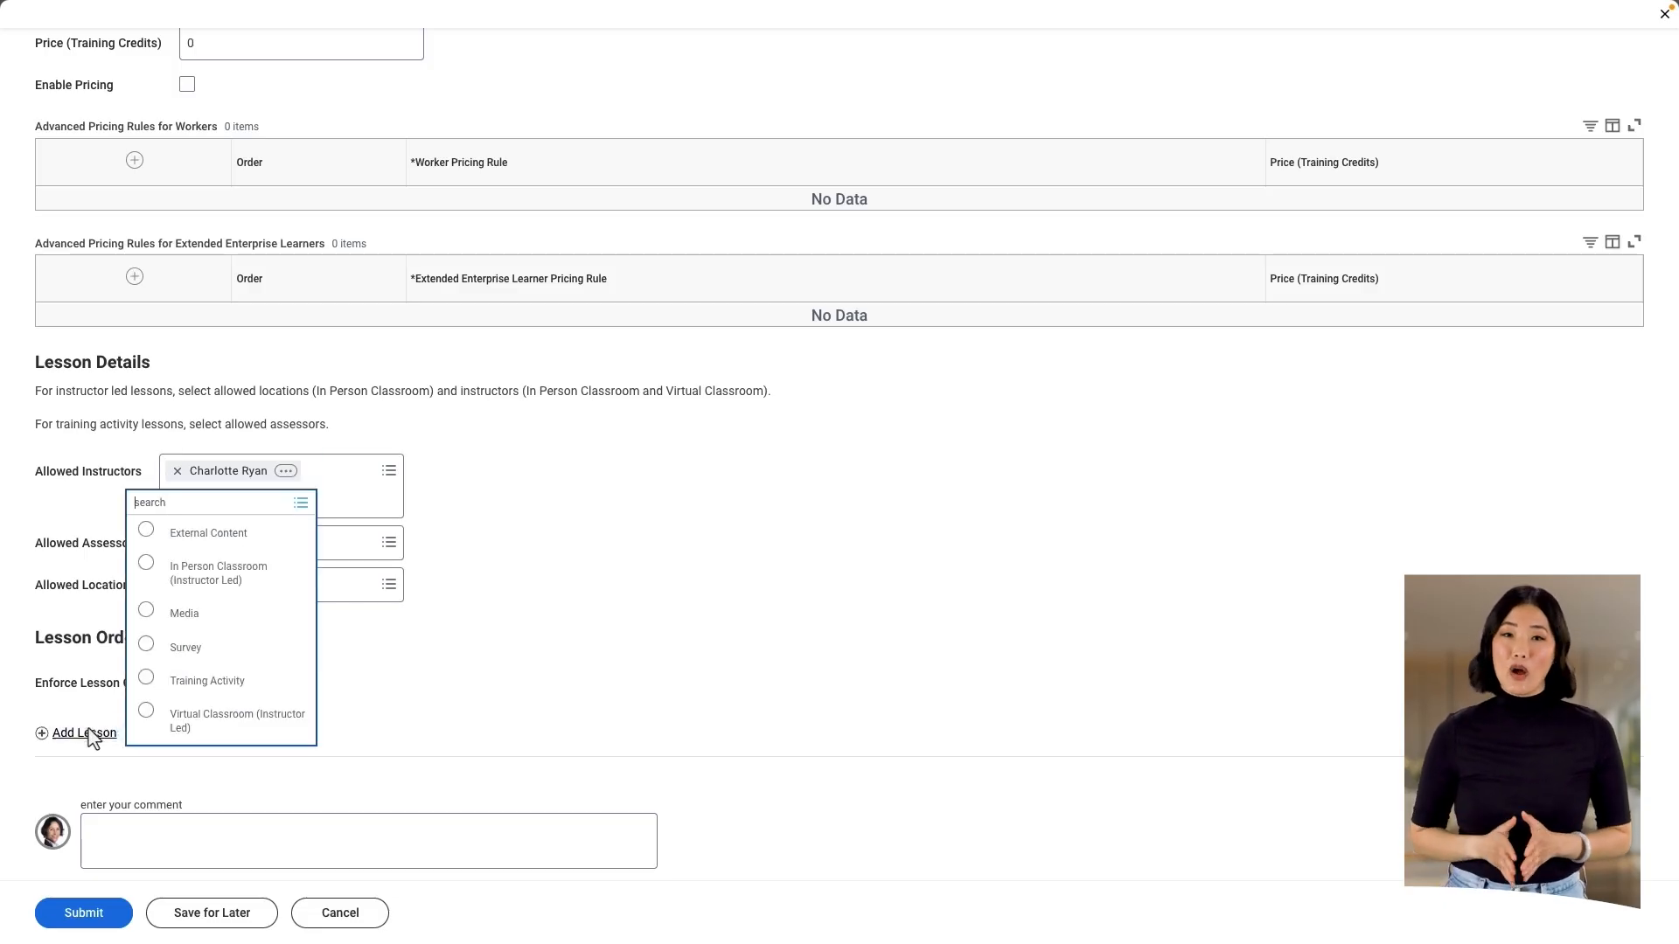
click(144, 611)
scroll(403, 700, down, 5)
click(411, 486)
text(Welcome to Sales)
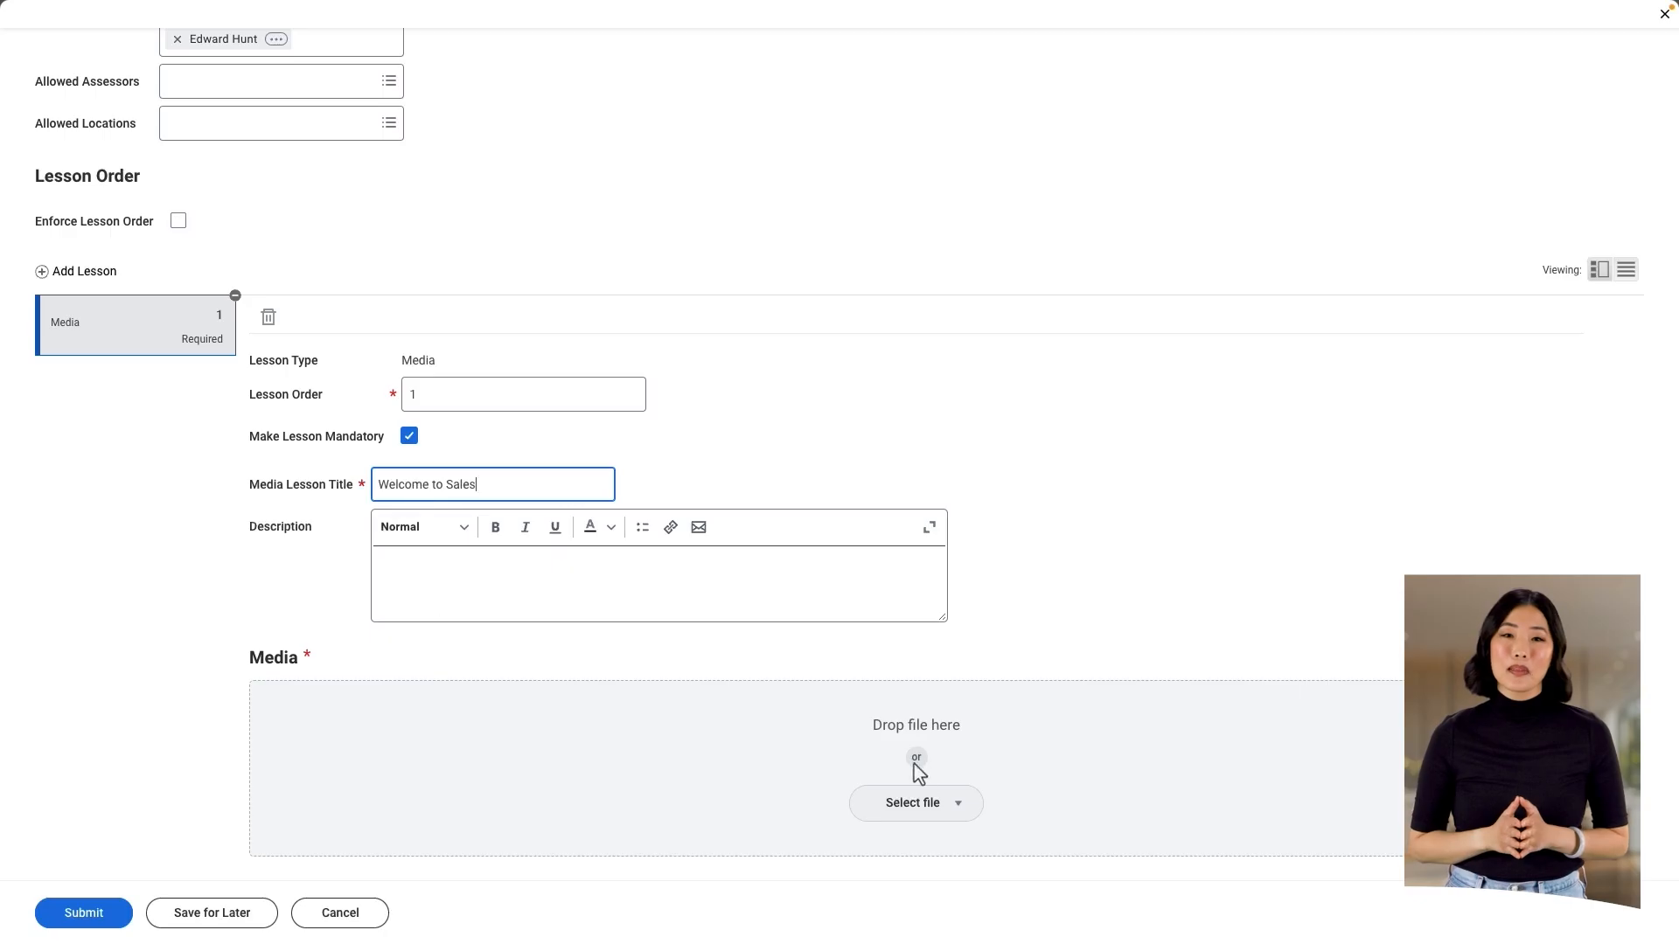
Step: Upload the video file WelcomeToGMS.mov as the media of the "Welcome to Sales" lesson
click(958, 785)
click(950, 844)
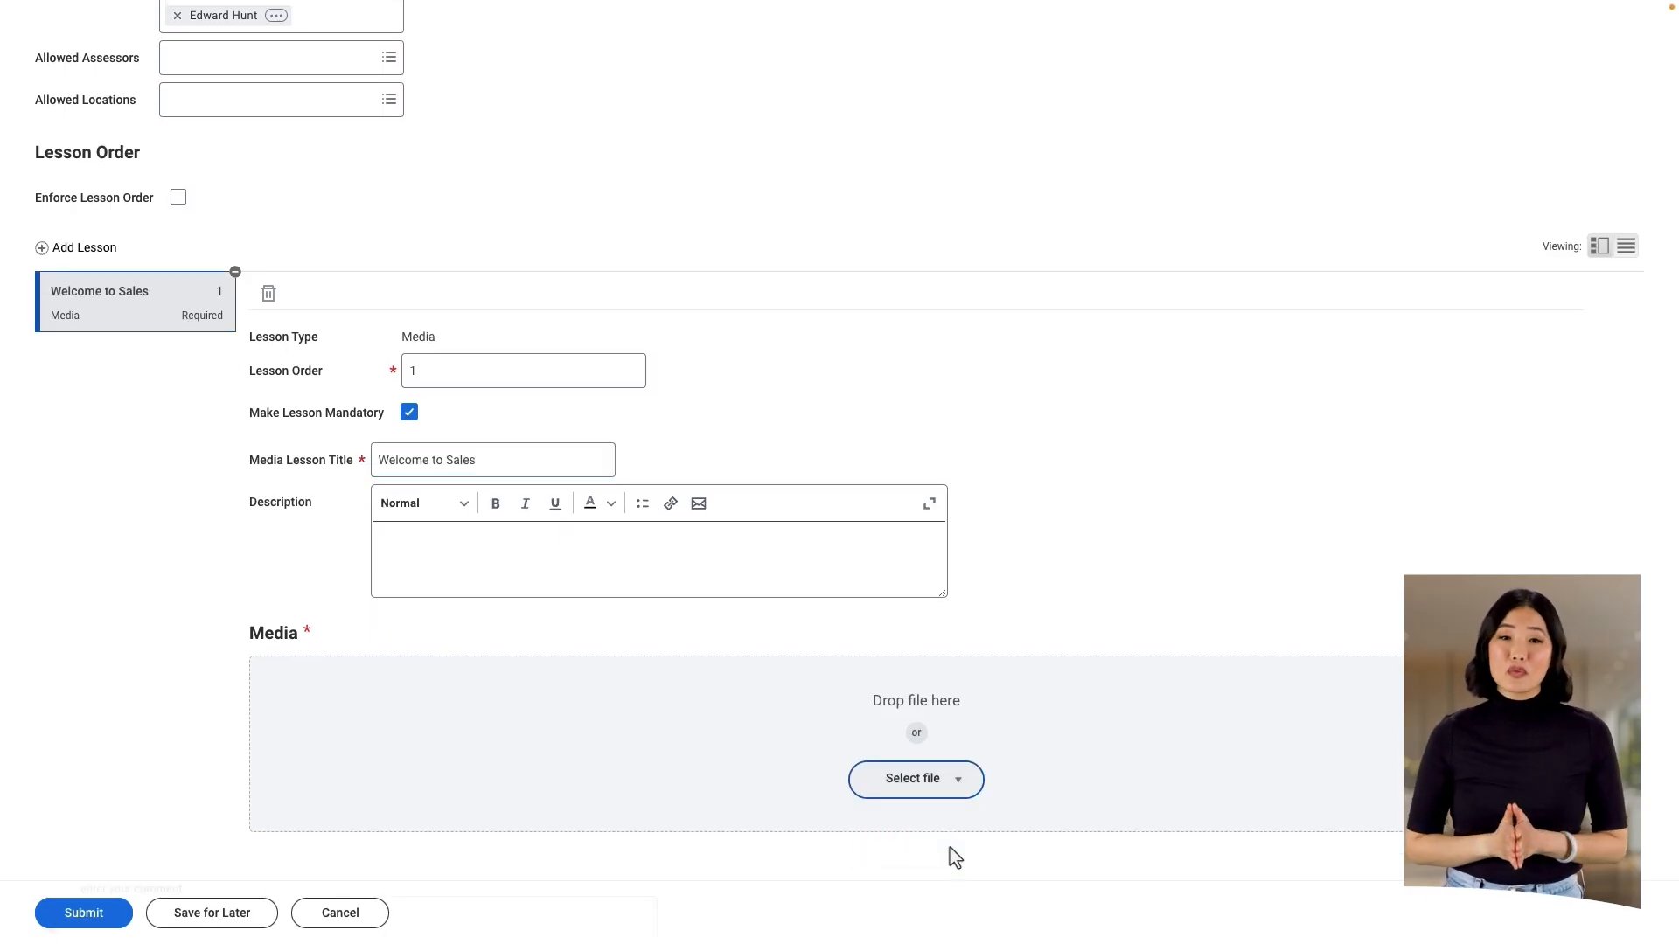
click(1102, 716)
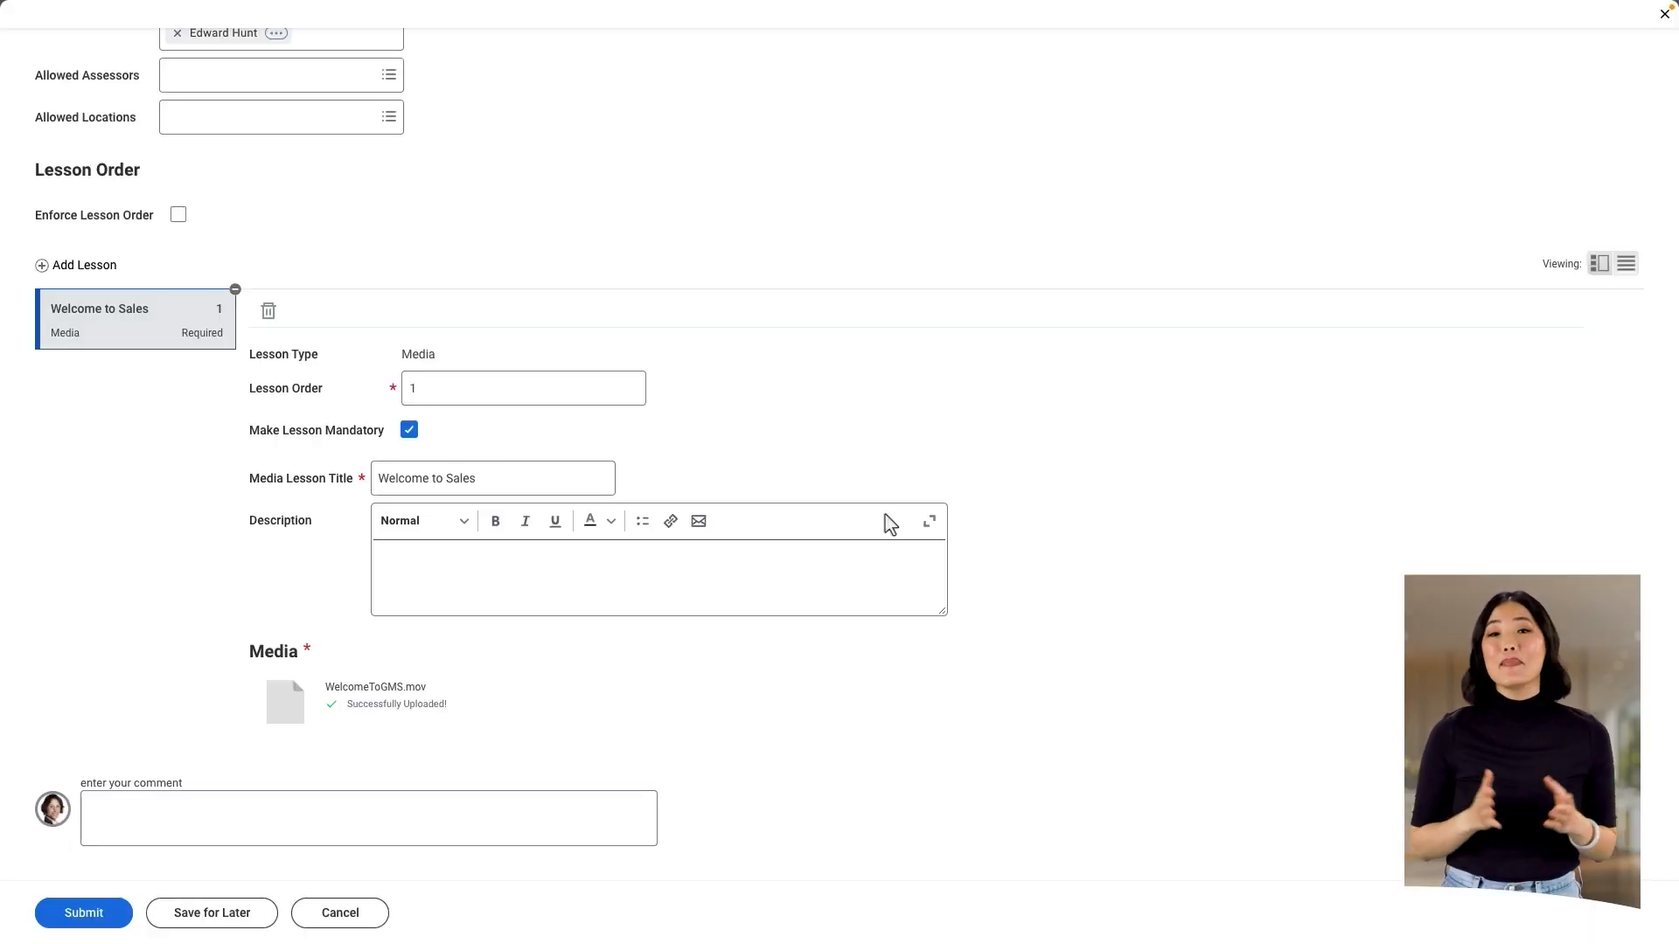
Step: Add a Virtual Classroom (Instructor Led) lesson and title it "Intro to Sales at GMS"
click(85, 265)
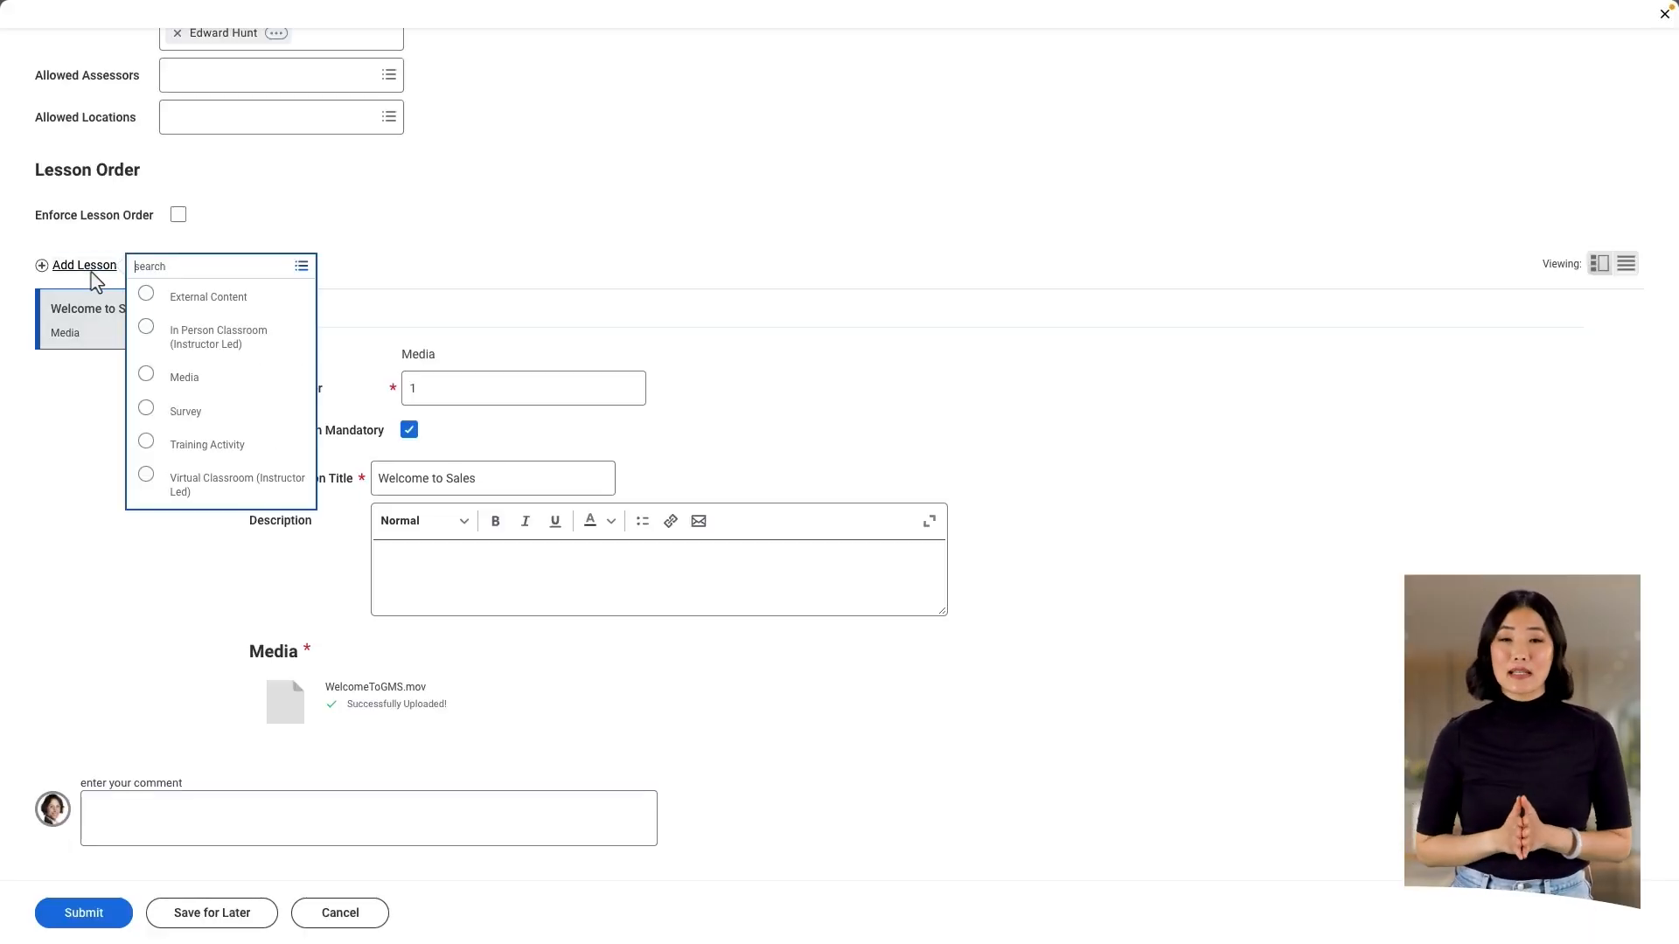
click(149, 483)
text(Intro to Sales at GMS)
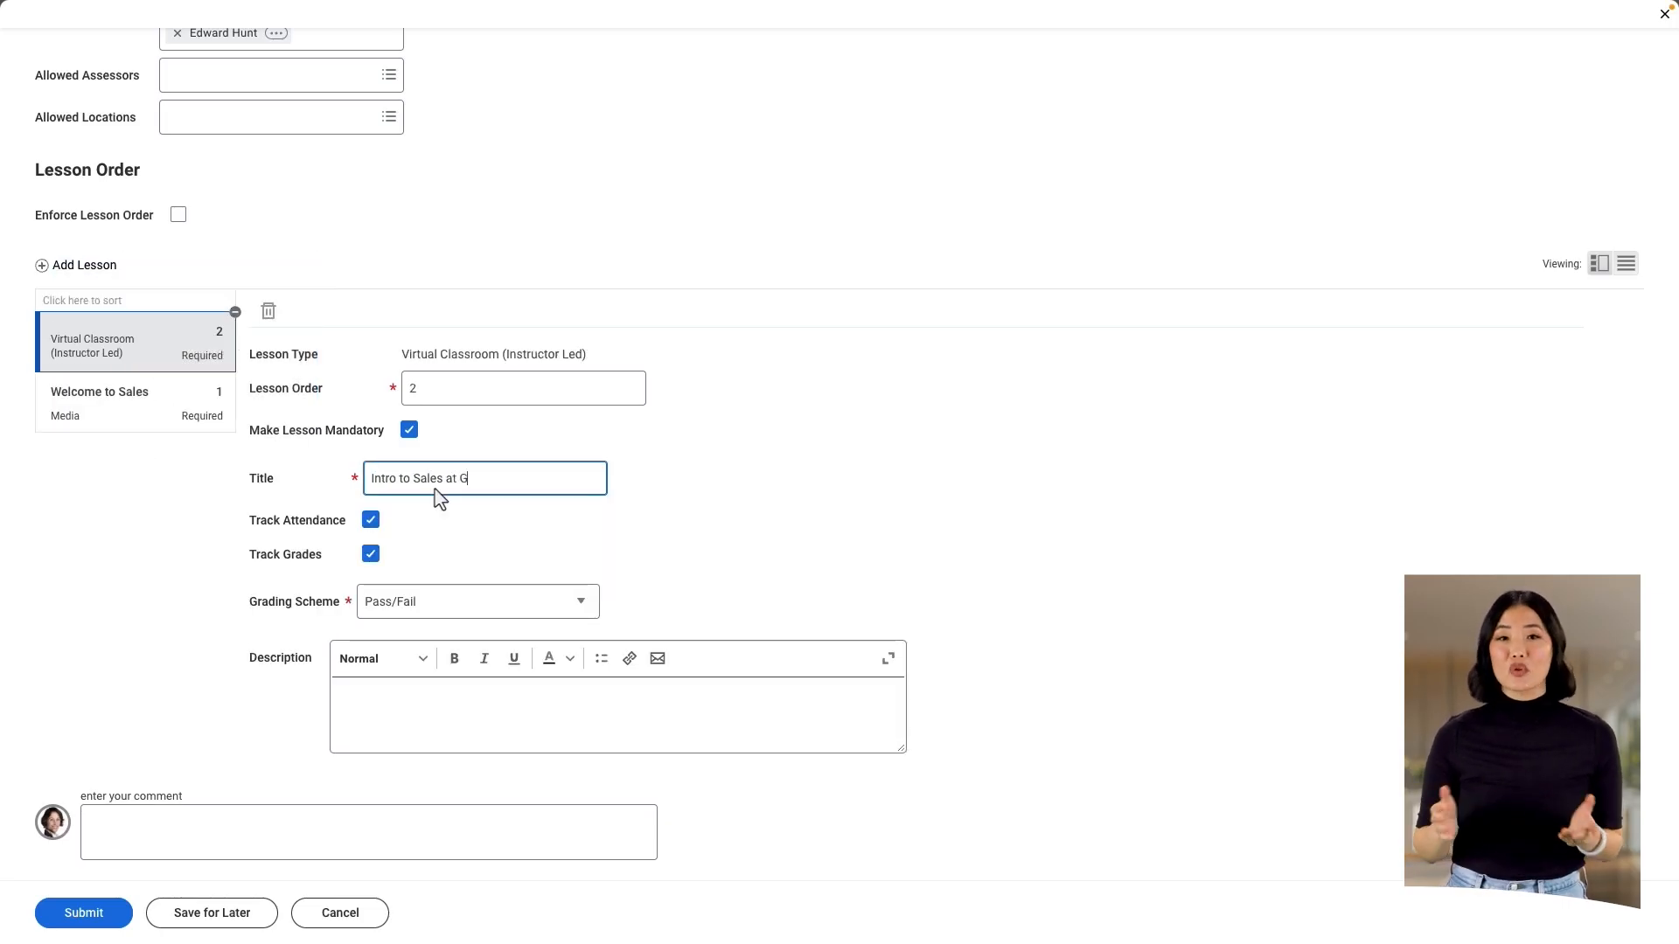
Step: Paste the copied description of the virtual trainer session on GMS sales protocols into the "Intro to Sales at GMS" lesson and submit the course
click(379, 733)
text(In this course you will attend a virtual session with a trainer who will instruct you in the sales protocols at GMS. You should expect a mixture of lessons and demonstrations.)
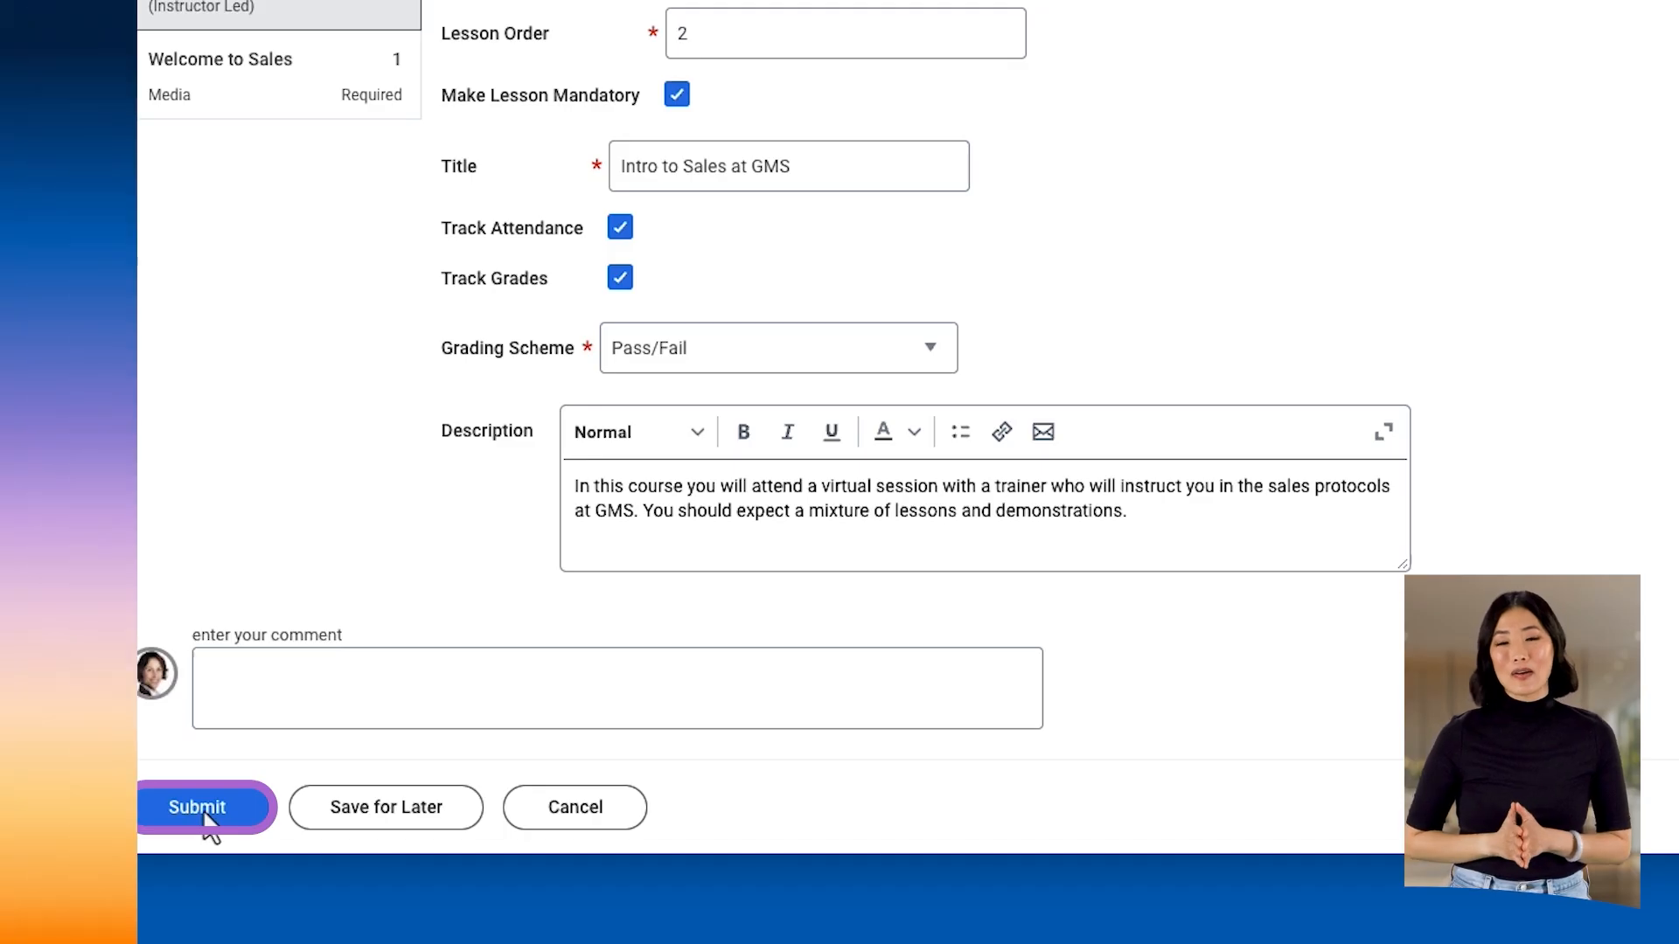
click(206, 812)
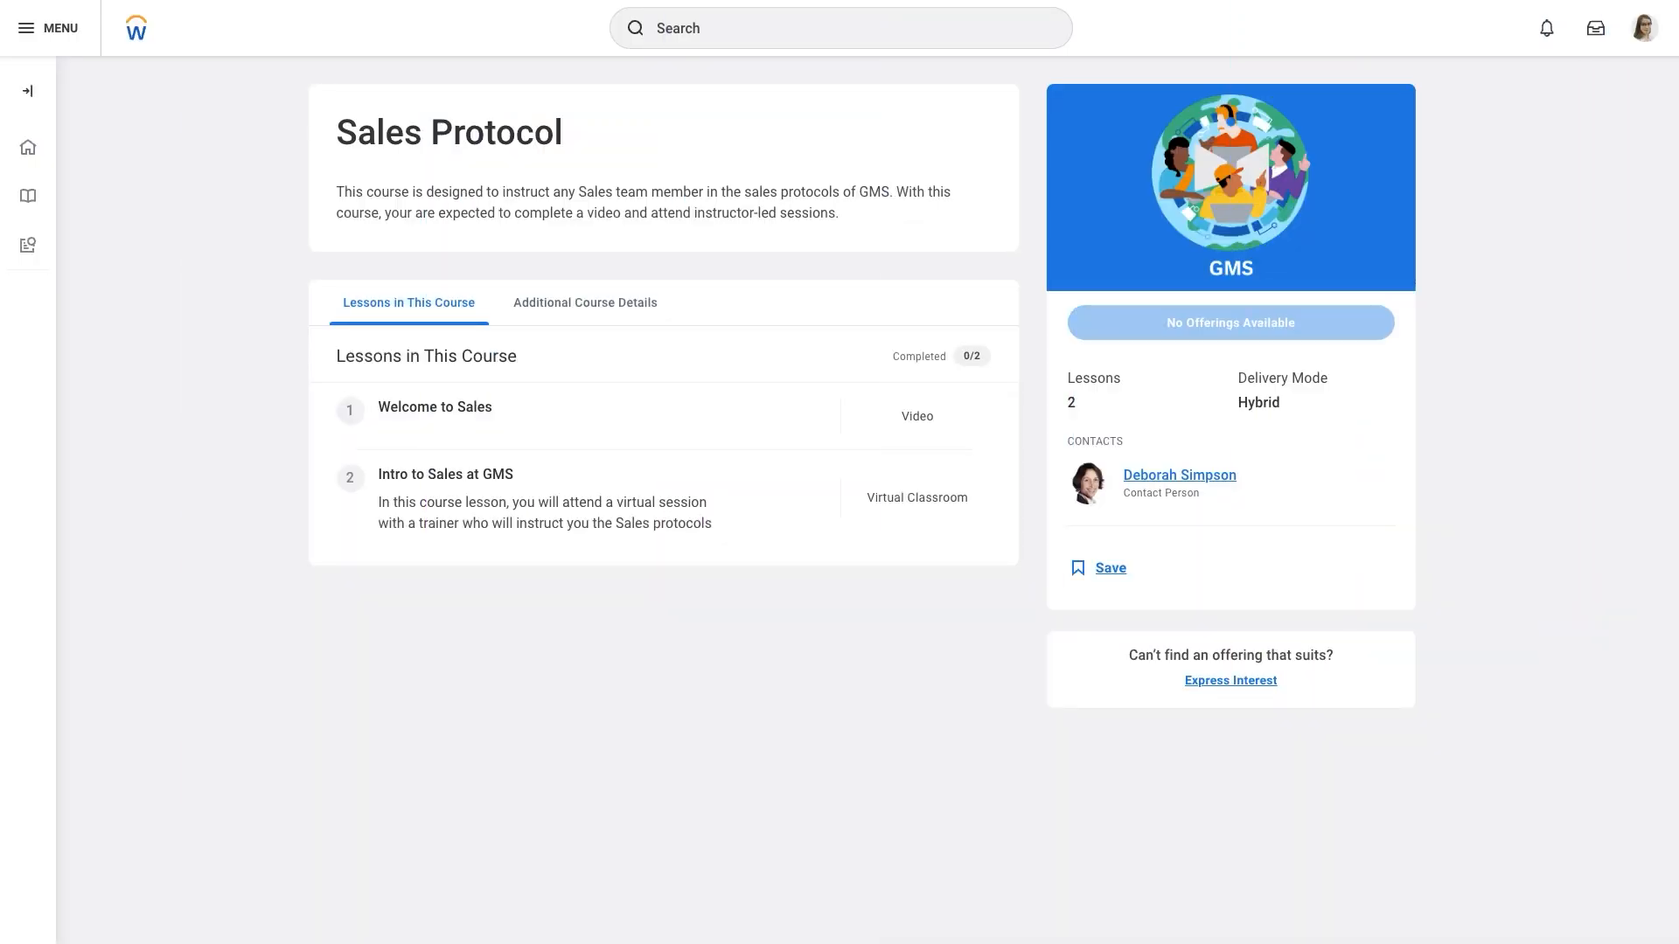